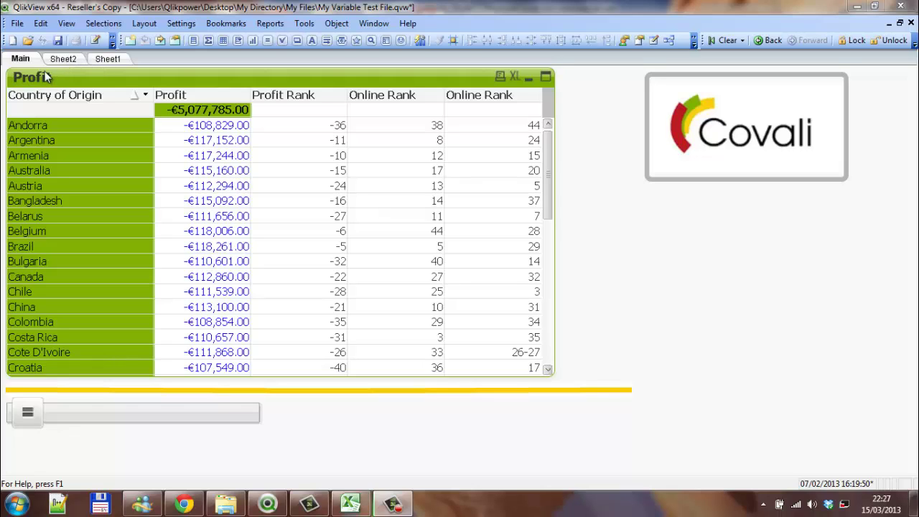
# - Flip through Sheet2, Sheet1 and Main twice, ending on Sheet2's tab colour variables table
pyautogui.click(63, 60)
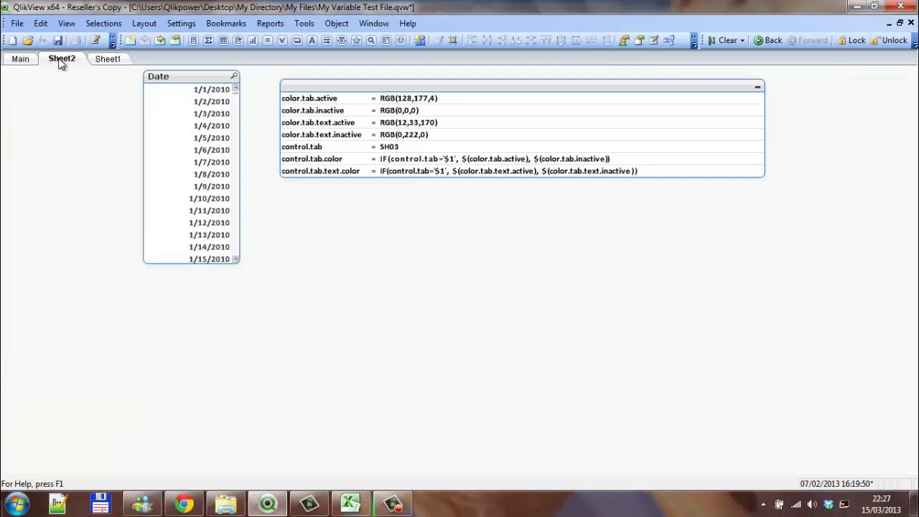
pyautogui.click(107, 60)
pyautogui.click(20, 61)
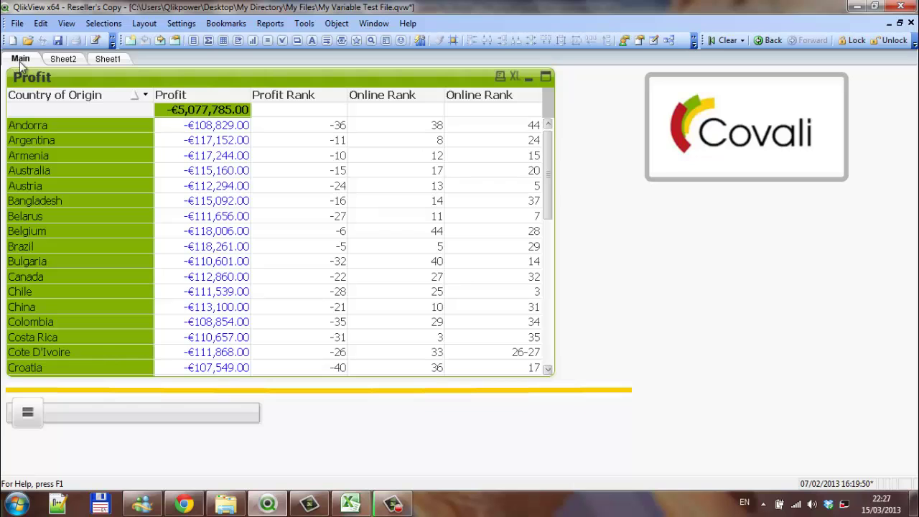
pyautogui.click(56, 60)
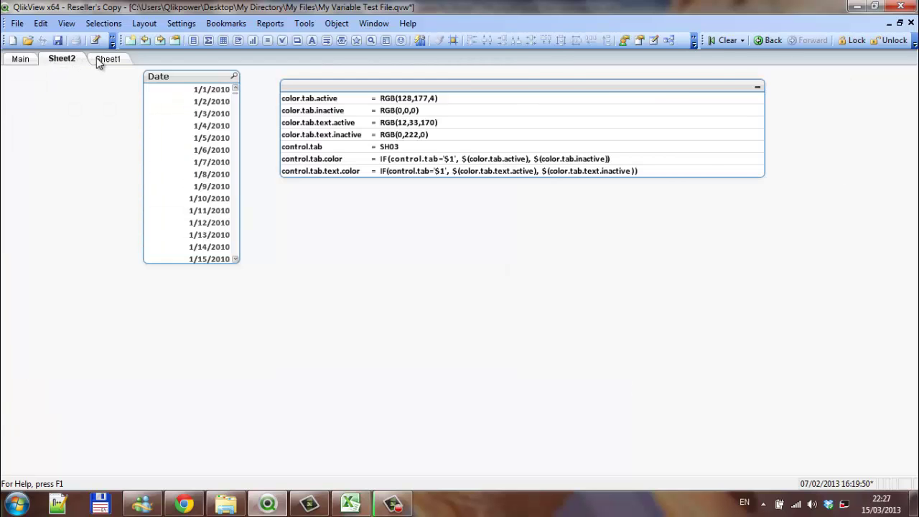
pyautogui.click(97, 59)
pyautogui.click(51, 61)
pyautogui.click(21, 63)
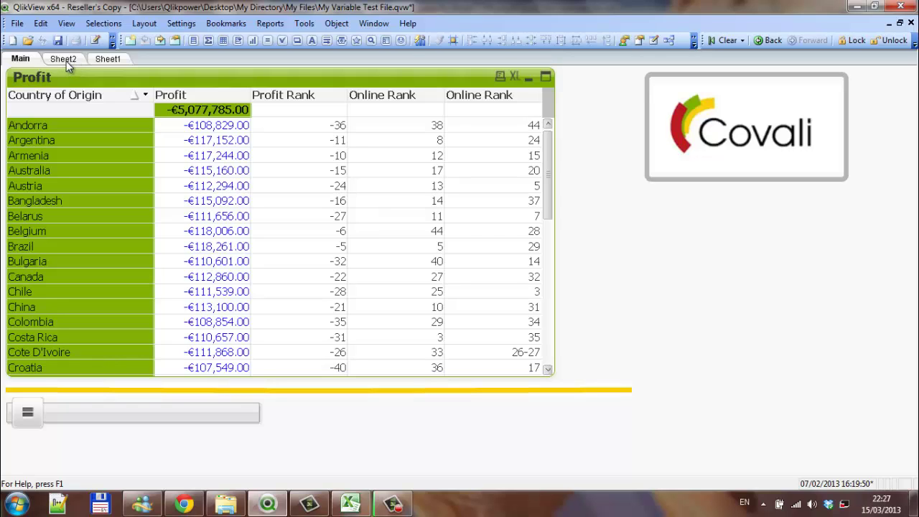
pyautogui.click(66, 61)
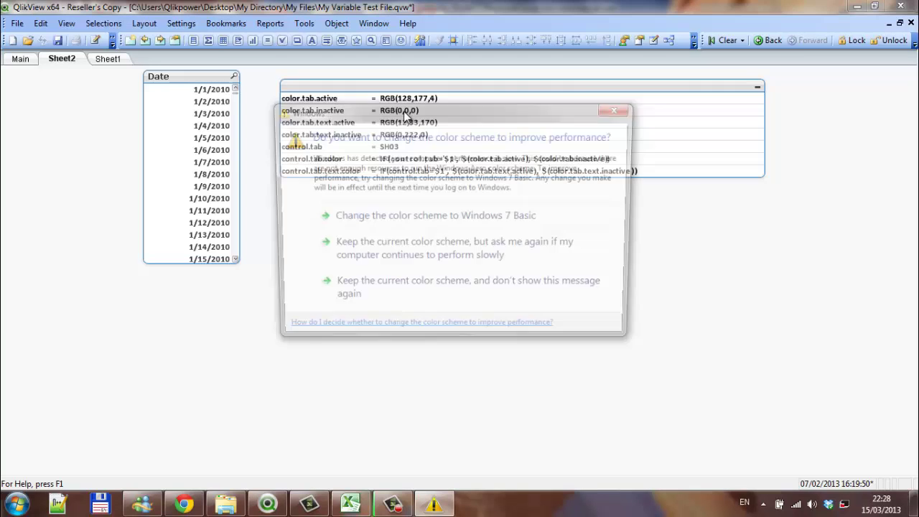
pyautogui.click(631, 109)
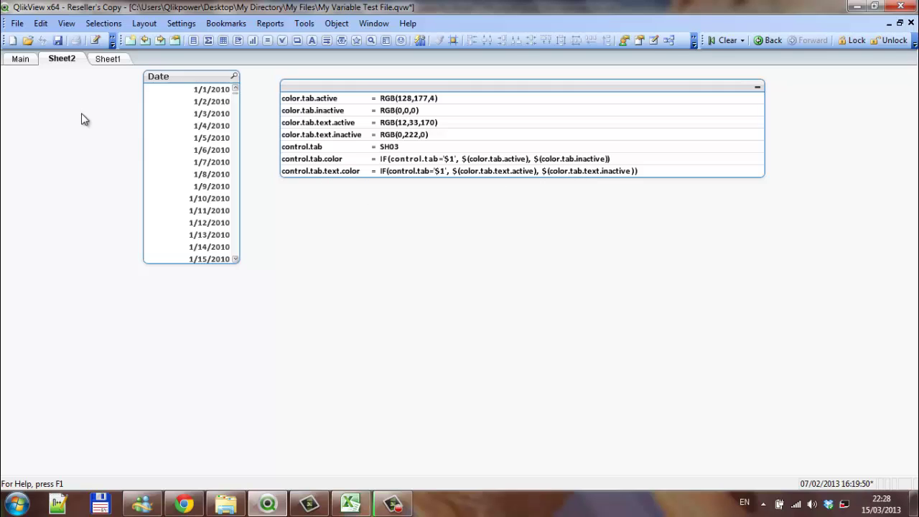
# - Set the Main sheet's tab colour to the calculated expression $(control.tab.color(SH01)), previewing green
pyautogui.click(20, 60)
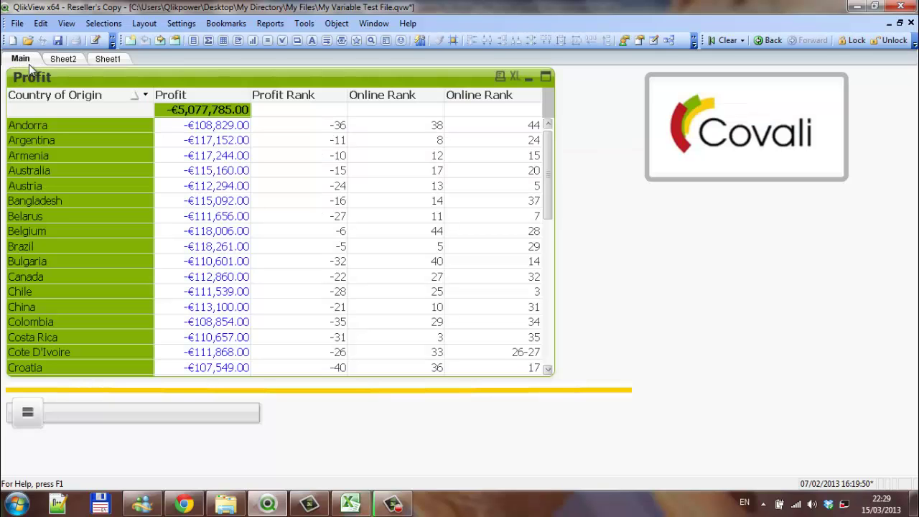
pyautogui.rightClick(24, 60)
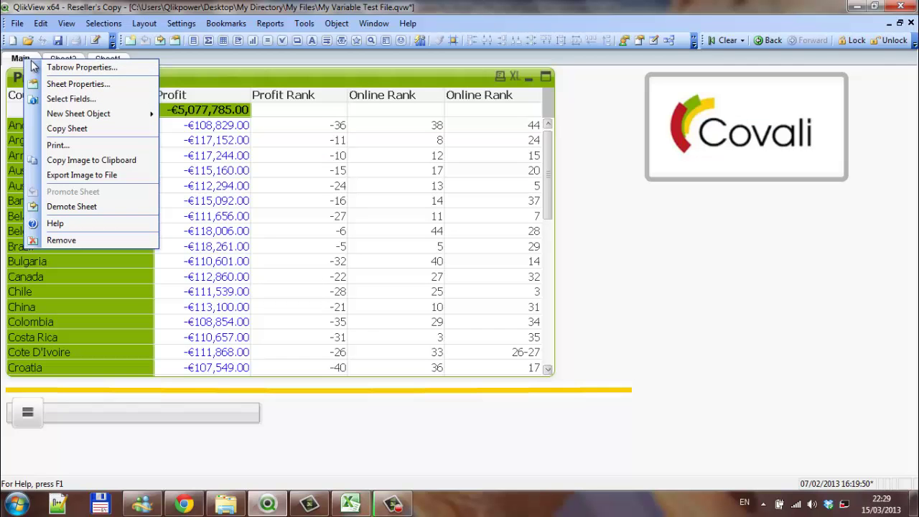
pyautogui.click(62, 84)
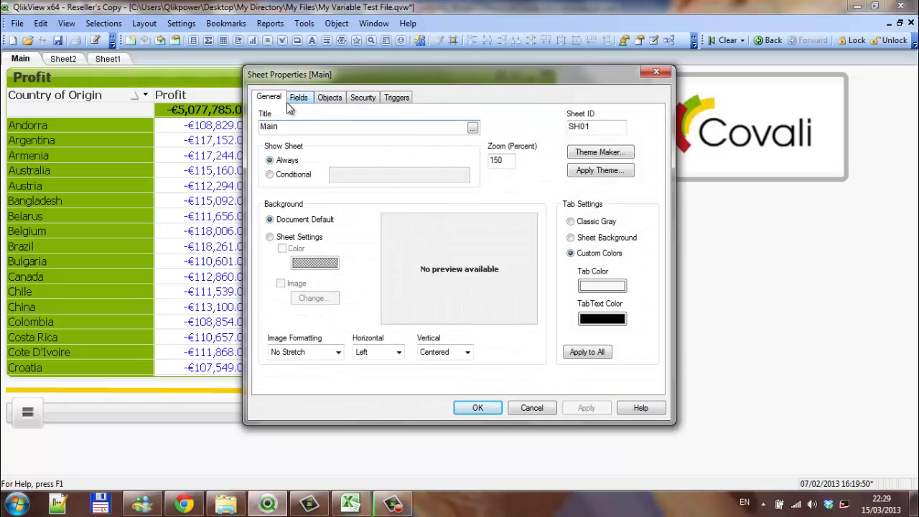
pyautogui.click(600, 288)
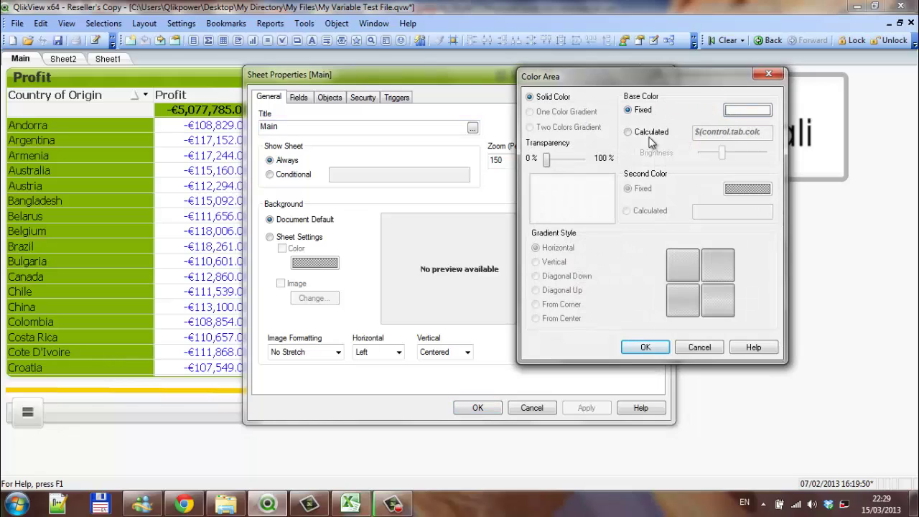
pyautogui.click(650, 137)
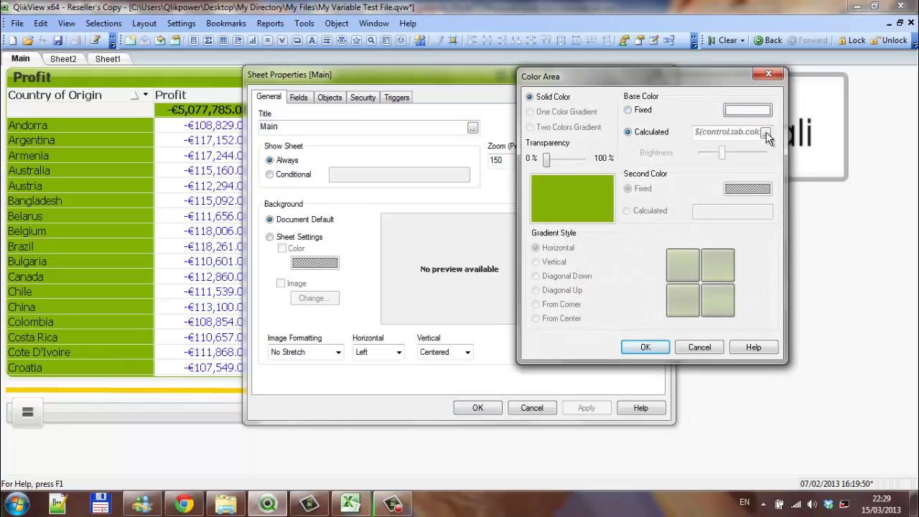
pyautogui.click(765, 133)
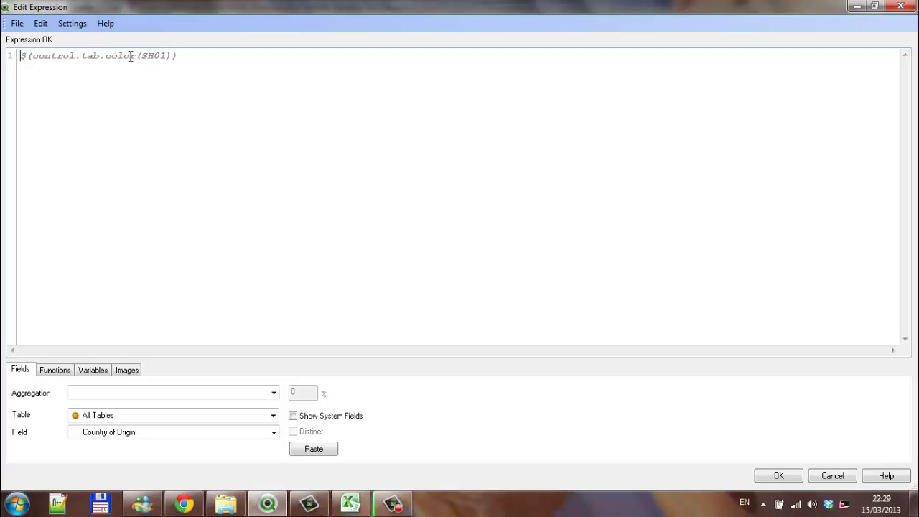
pyautogui.moveTo(134, 58); pyautogui.dragTo(167, 60)
pyautogui.click(290, 72)
pyautogui.click(778, 475)
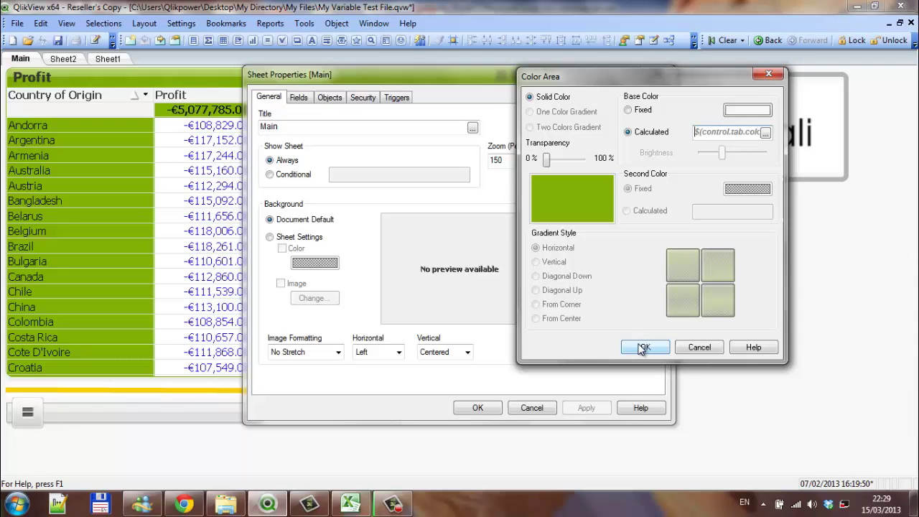
# - Give the Main tab a calculated blue text colour $(control.tab.text.color(SH01)) and apply both colours
pyautogui.click(645, 347)
pyautogui.click(607, 319)
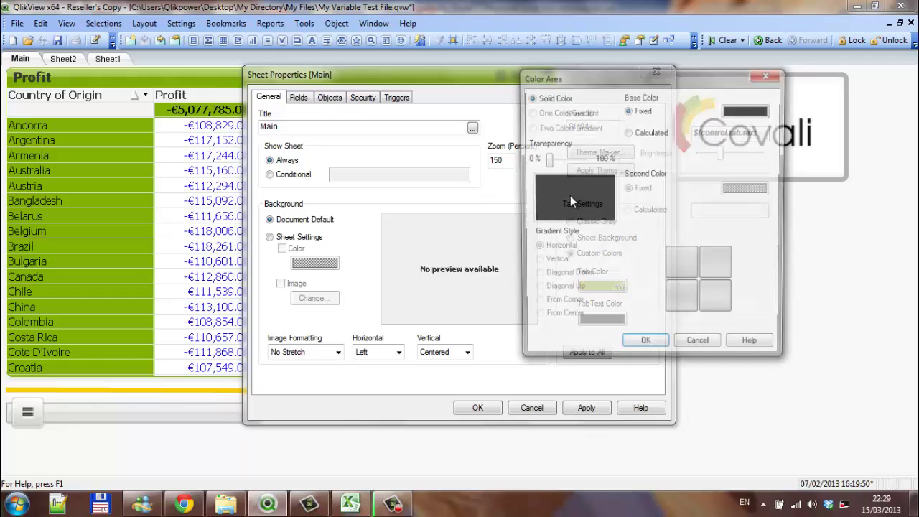
pyautogui.click(636, 132)
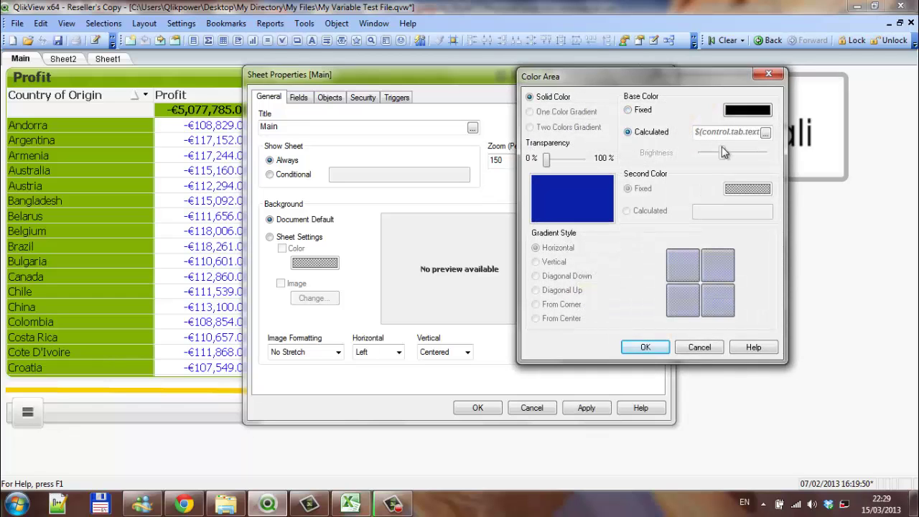
pyautogui.click(765, 132)
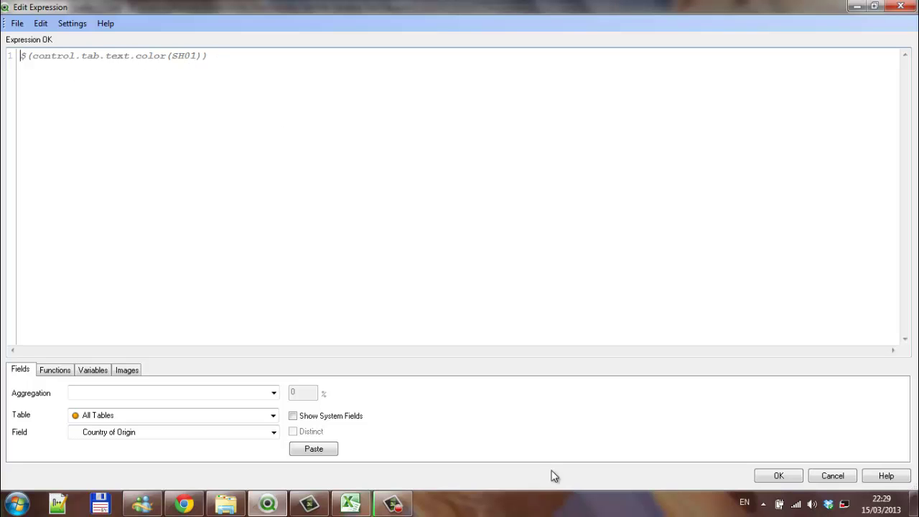
pyautogui.click(768, 474)
pyautogui.click(646, 347)
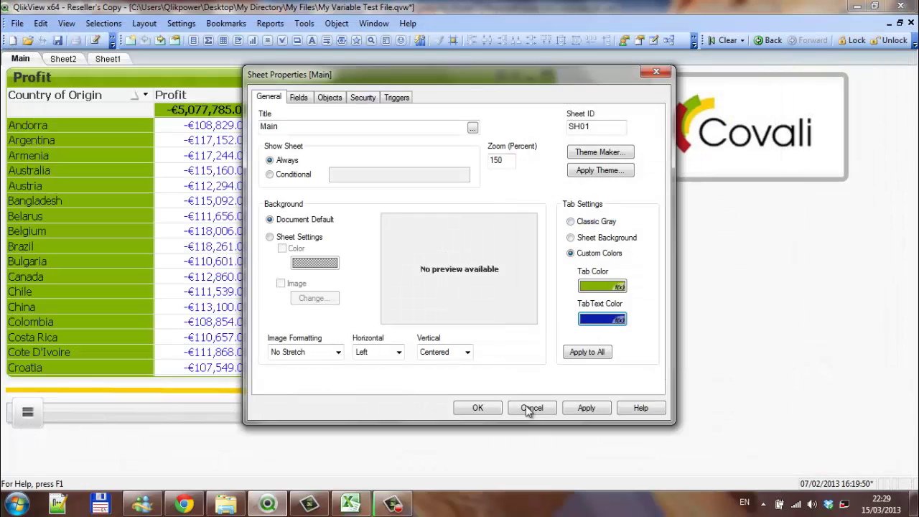
pyautogui.click(585, 408)
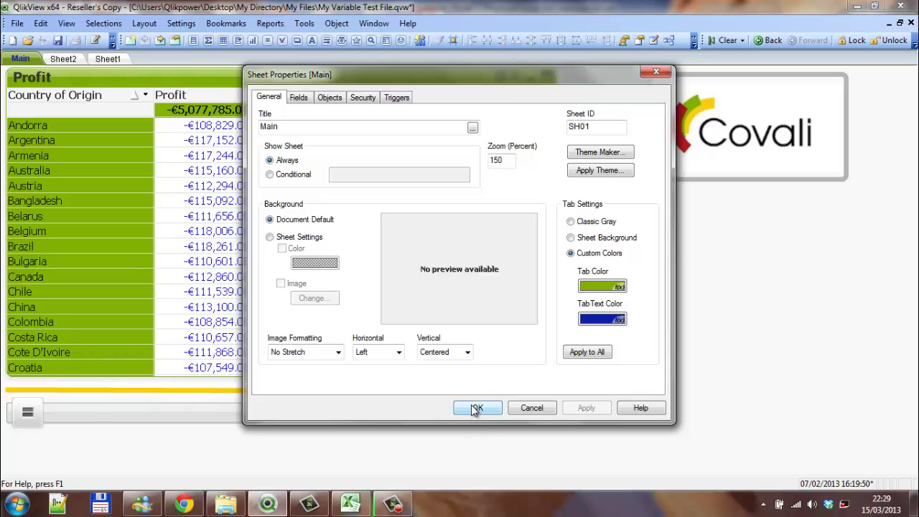
# - Add Main sheet triggers setting control.tab to SH01 on activate and a leave-sheet action
pyautogui.click(397, 99)
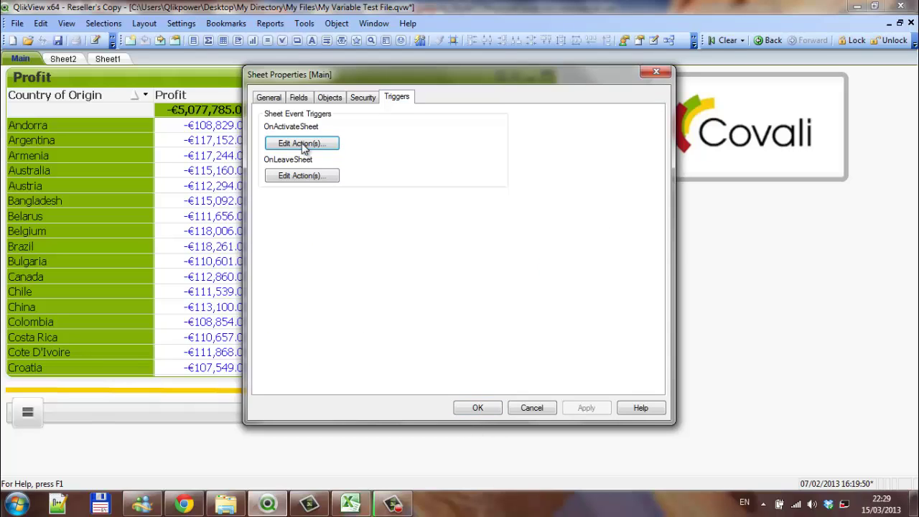
pyautogui.click(296, 144)
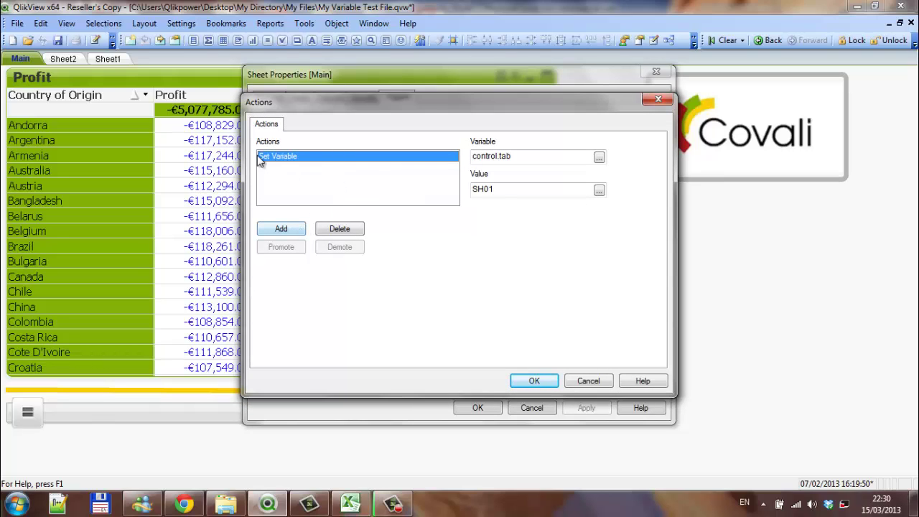
pyautogui.click(533, 379)
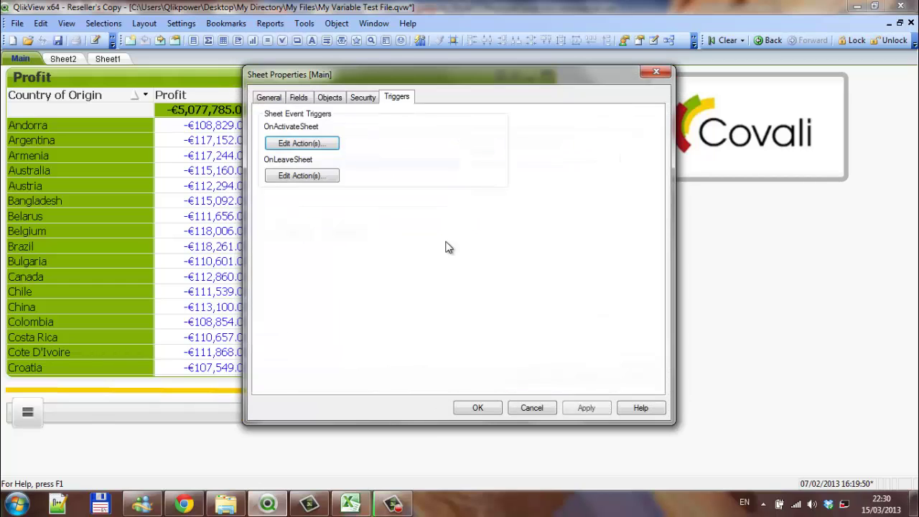
pyautogui.click(300, 175)
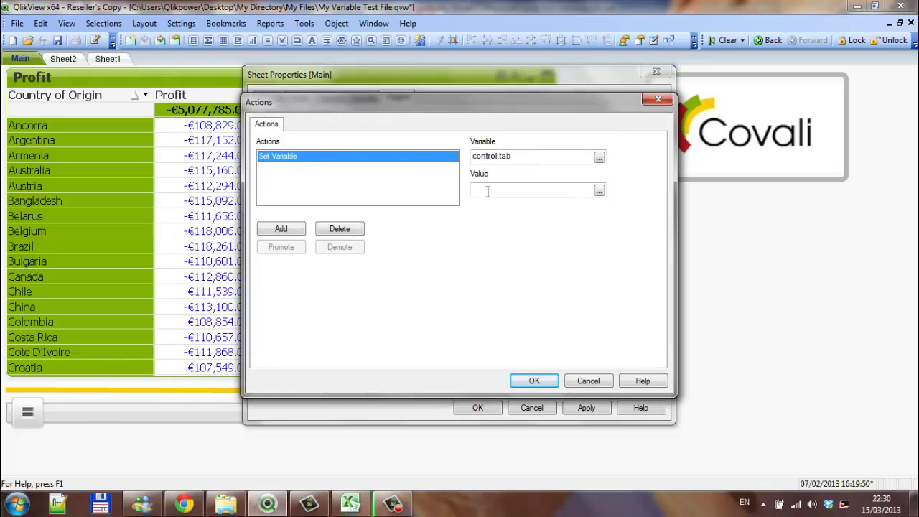
pyautogui.click(534, 380)
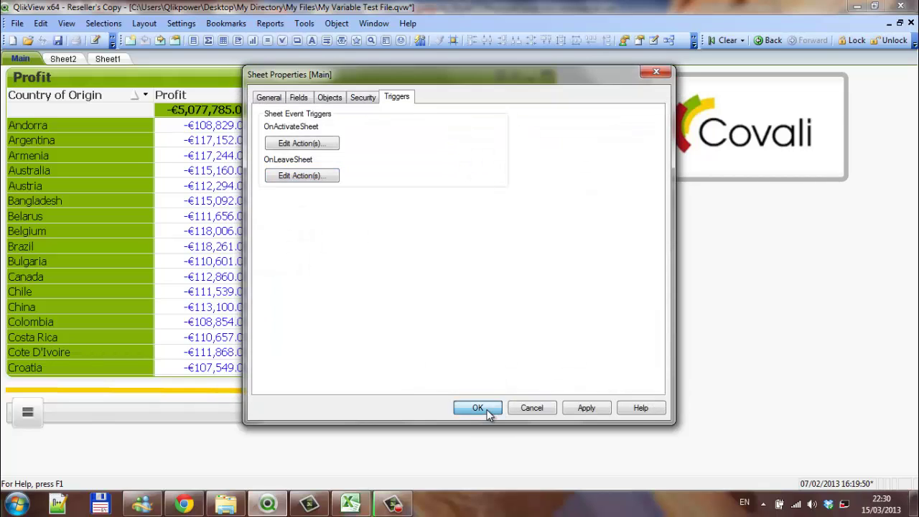
pyautogui.click(478, 408)
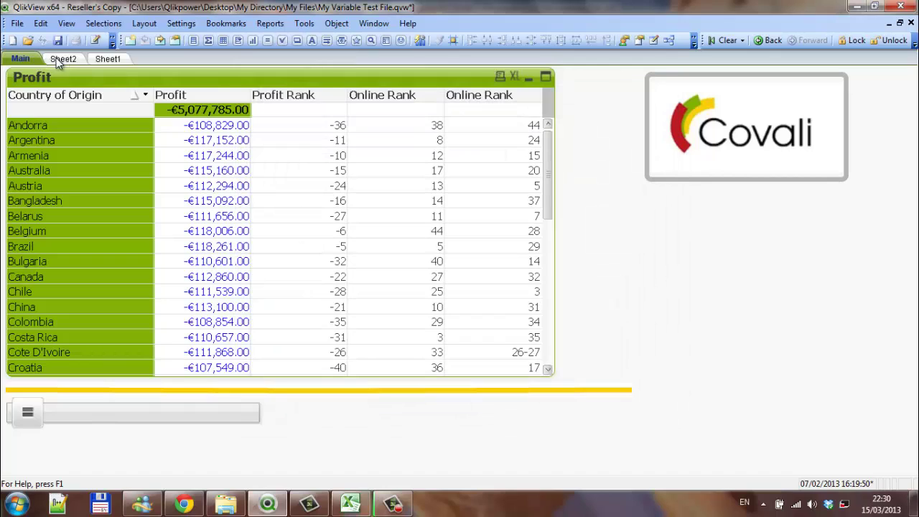
# - Open Sheet Properties for Sheet2 on its General settings
pyautogui.click(62, 59)
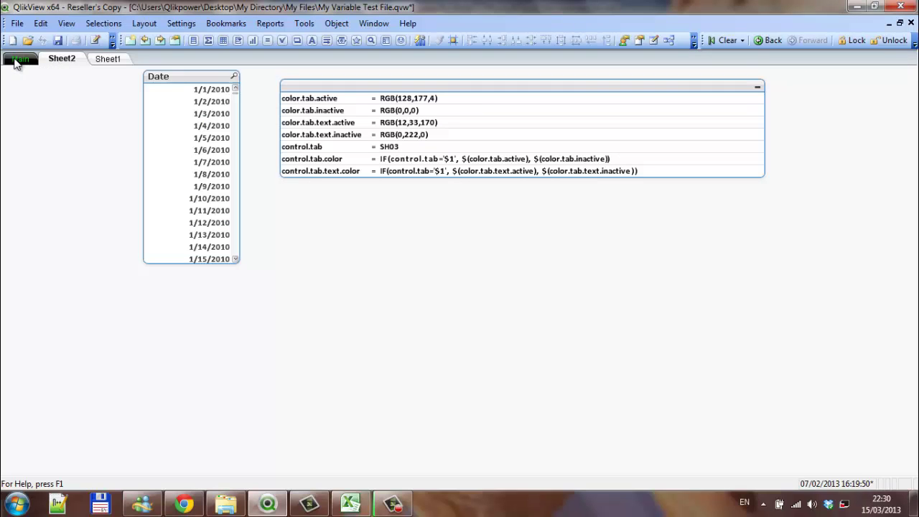
pyautogui.rightClick(52, 61)
pyautogui.click(88, 81)
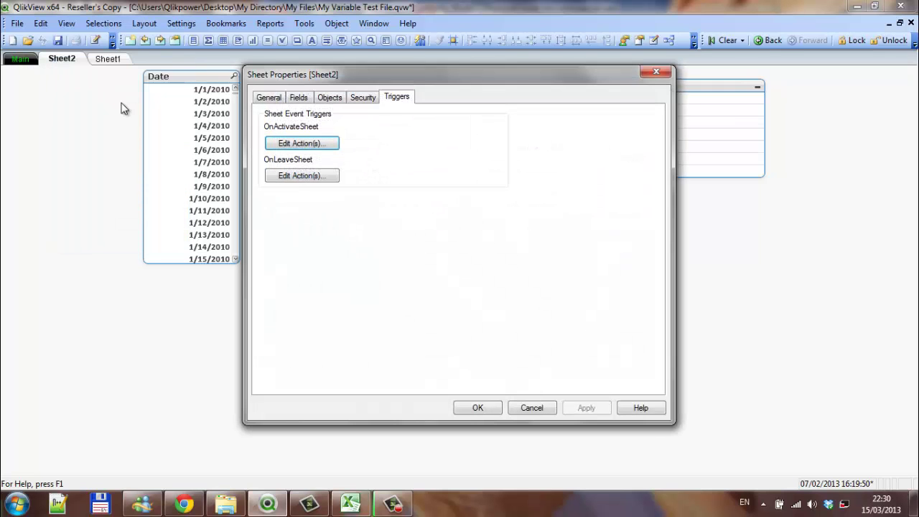
pyautogui.click(269, 97)
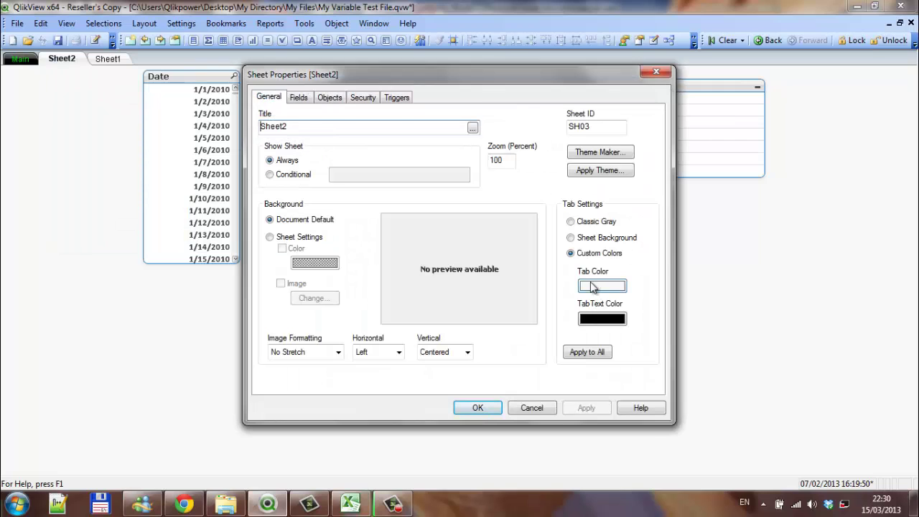
# - Set Sheet2's tab colour to calculated $(control.tab.color(SH03)) and check its sheet ID is SH03
pyautogui.click(591, 286)
pyautogui.click(650, 132)
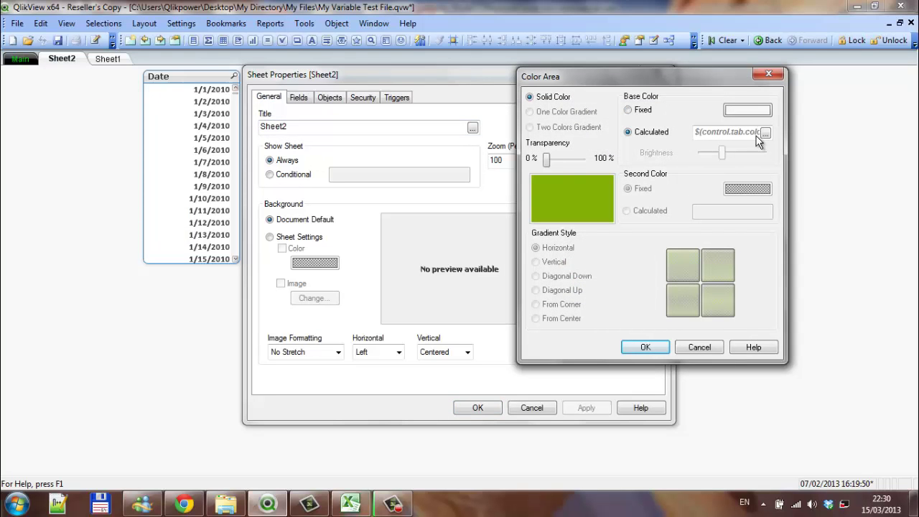
pyautogui.click(765, 132)
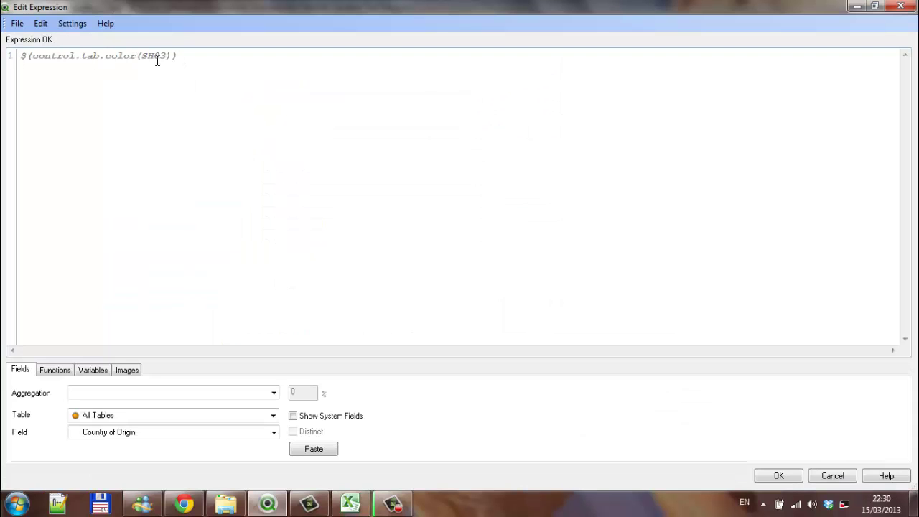
pyautogui.click(775, 476)
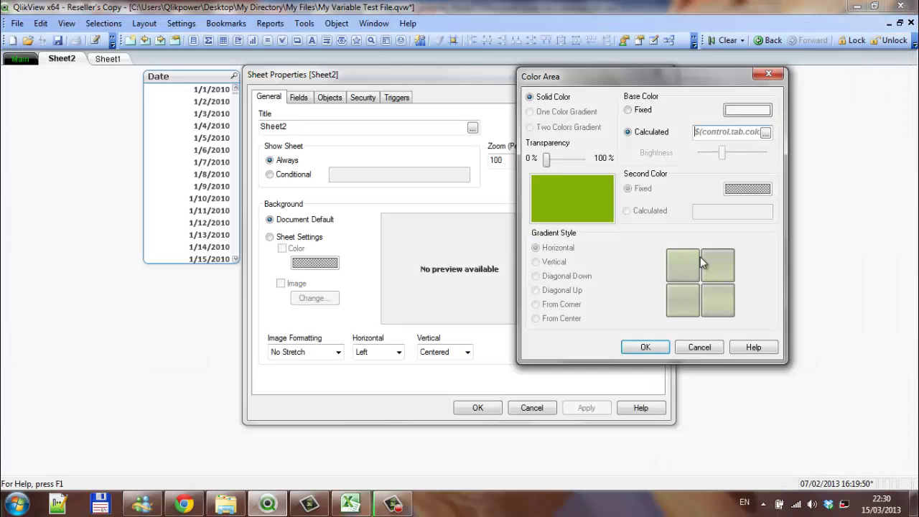
pyautogui.click(643, 346)
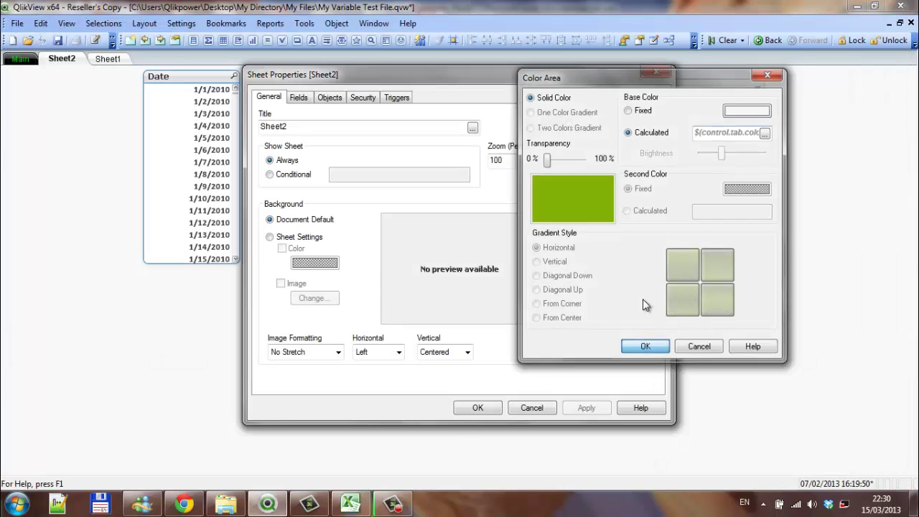
pyautogui.doubleClick(600, 127)
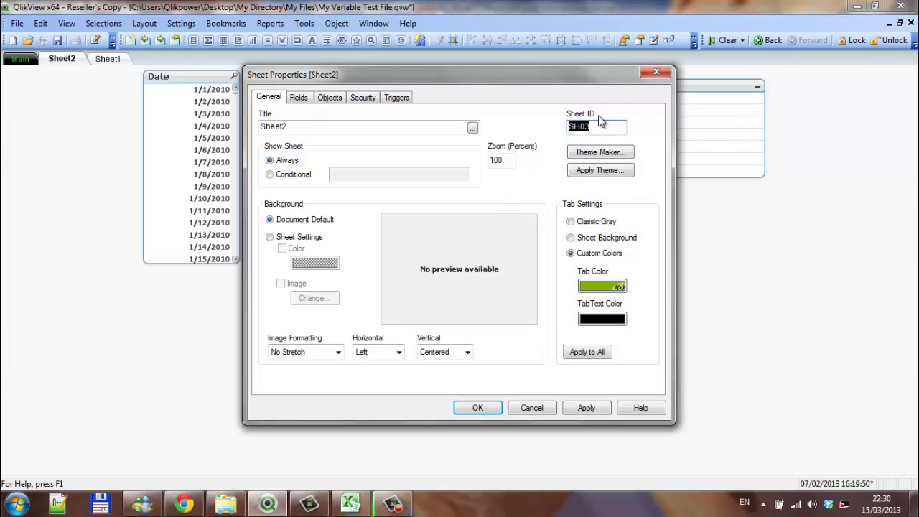
pyautogui.click(602, 318)
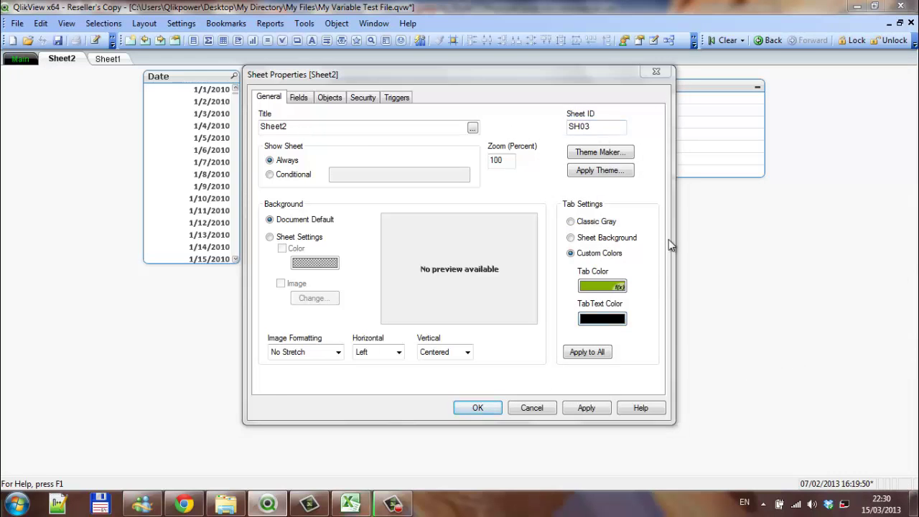
# - Make Sheet2's tab text colour calculated from $(control.tab.text.color(SH03)), apply, and close properties
pyautogui.click(629, 132)
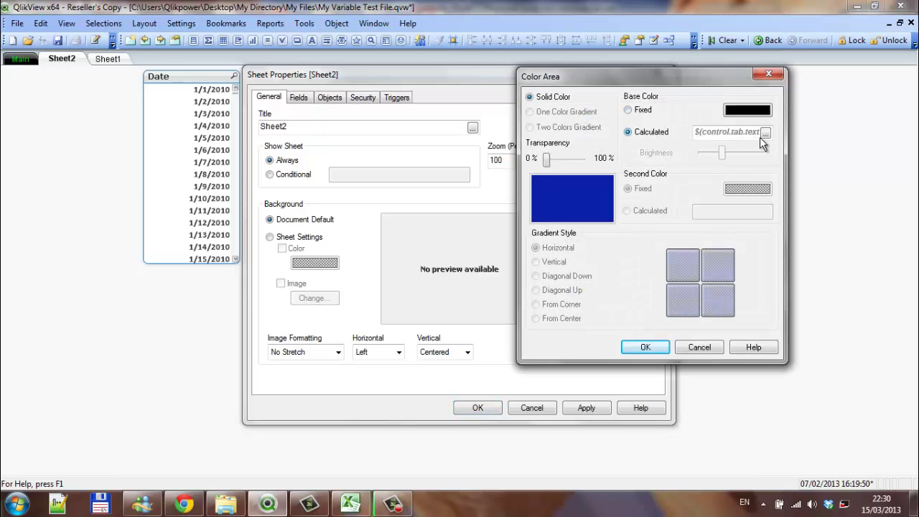
pyautogui.click(762, 134)
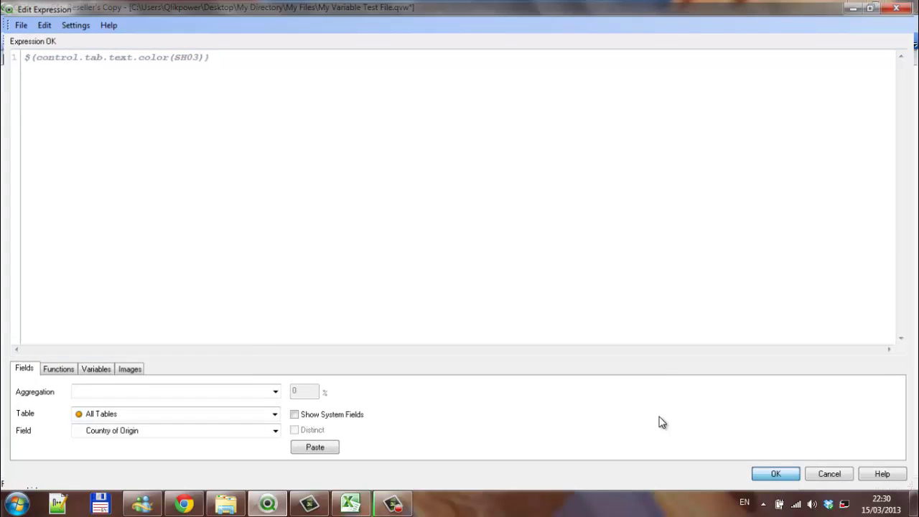
pyautogui.press('Return')
pyautogui.click(641, 348)
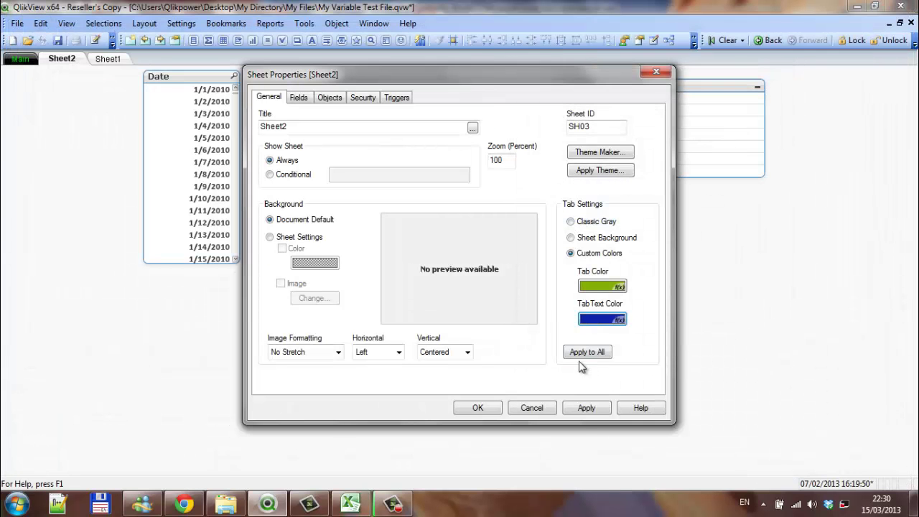
pyautogui.click(589, 408)
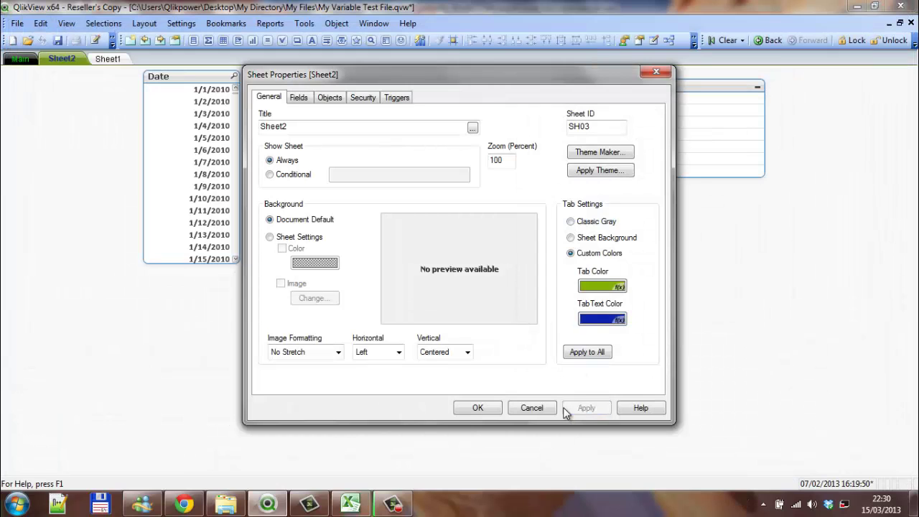
pyautogui.click(478, 407)
# - In Sheet1's properties, set the tab colour to calculated $(control.tab.color(SH02)), previewing green
pyautogui.click(106, 59)
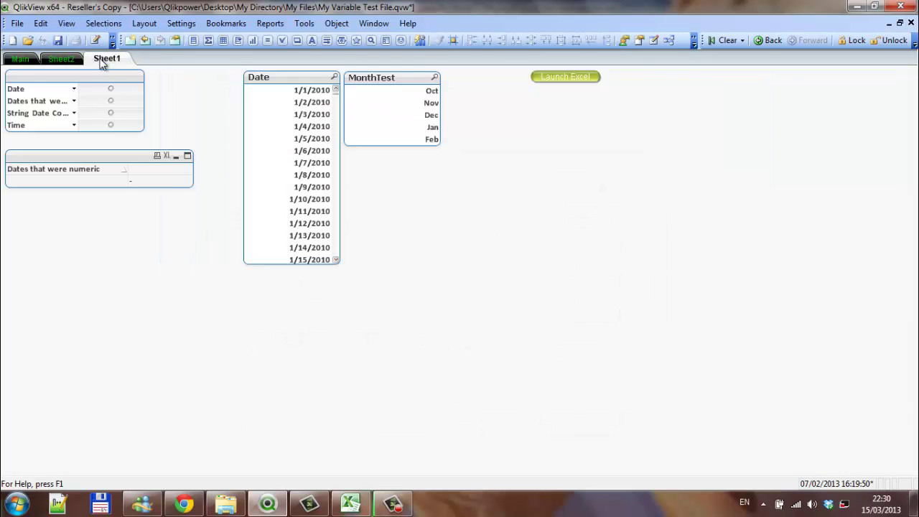
pyautogui.rightClick(103, 60)
pyautogui.click(143, 84)
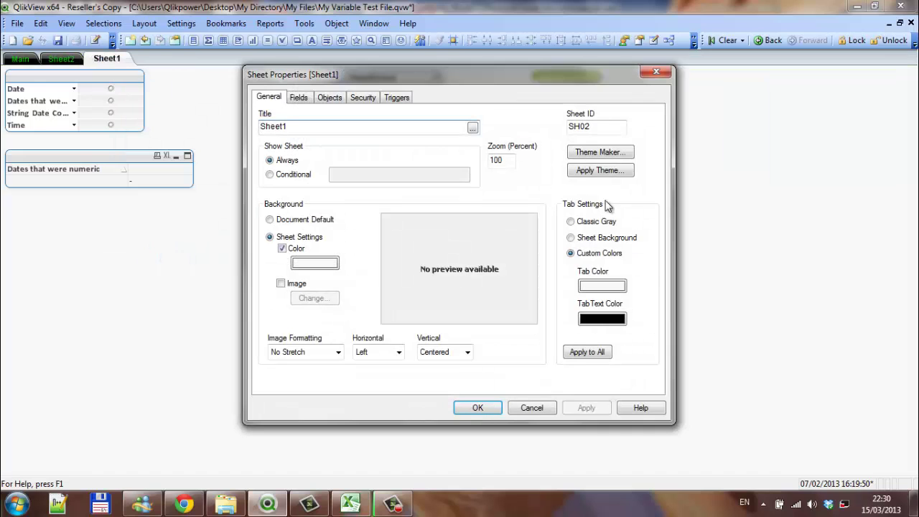
pyautogui.click(590, 285)
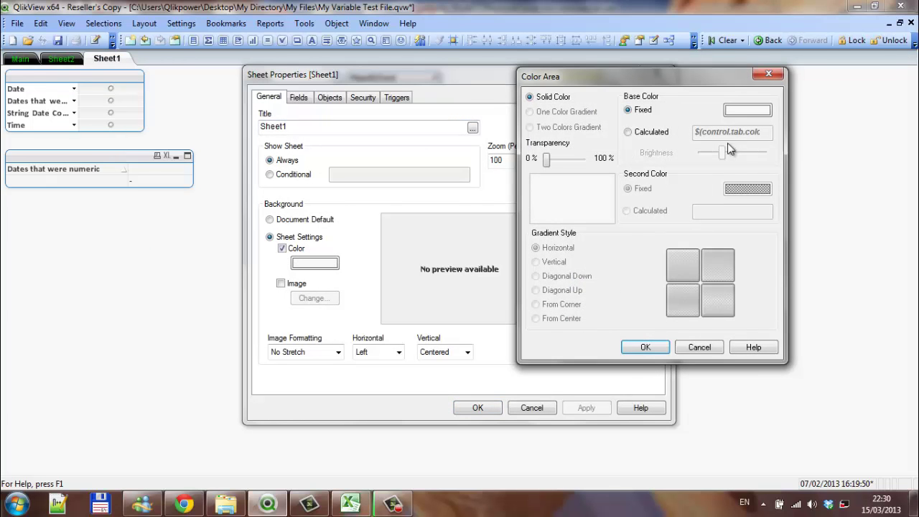
pyautogui.click(650, 132)
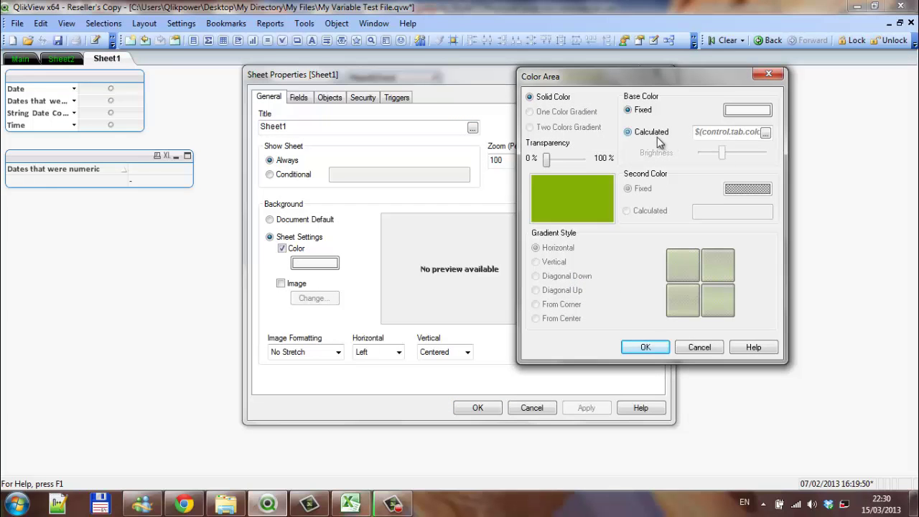
pyautogui.click(765, 133)
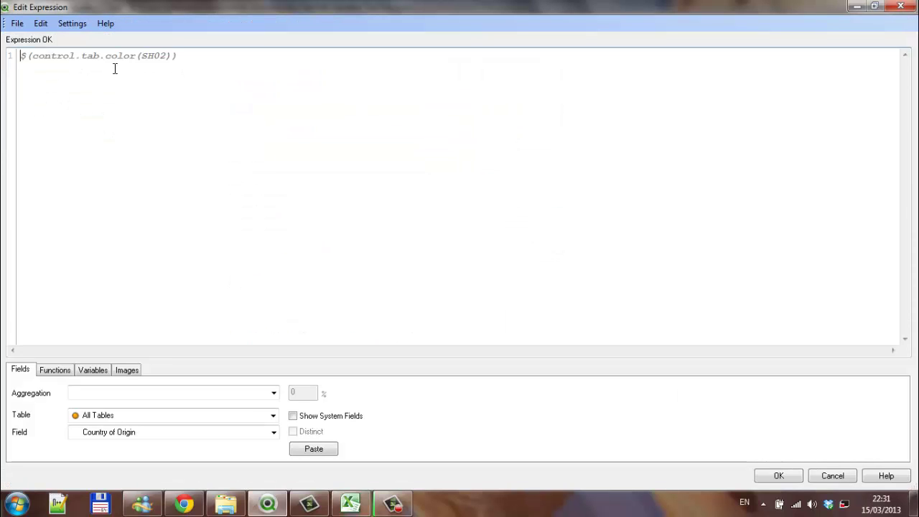
pyautogui.click(779, 476)
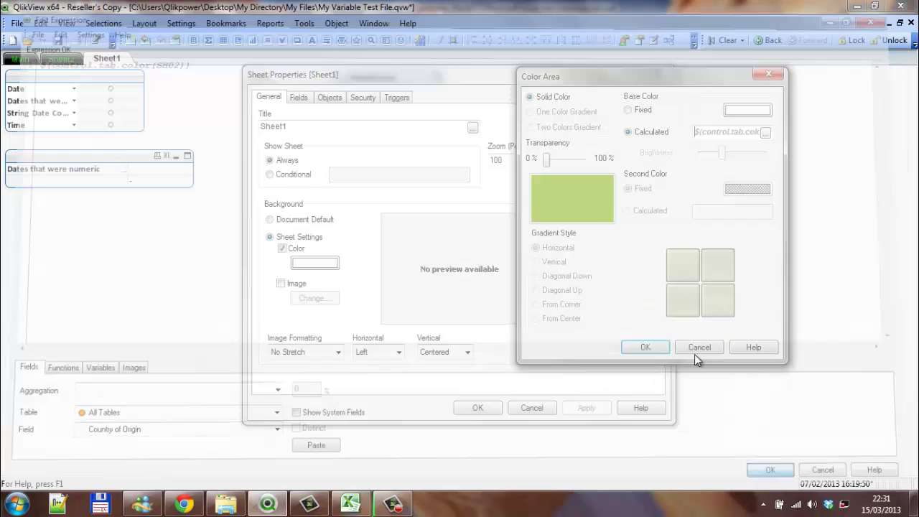
pyautogui.click(645, 347)
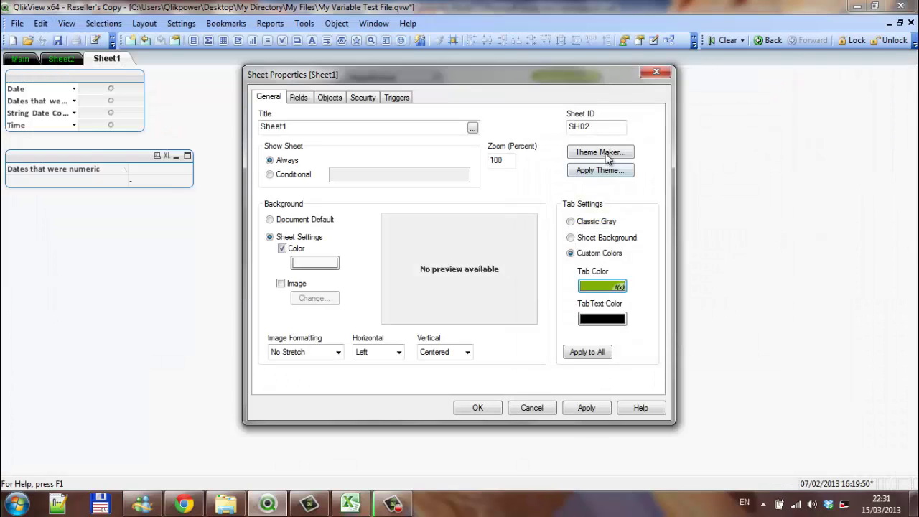
# - Set Sheet1's tab text colour to calculated blue $(control.tab.text.color(SH02)) and close properties
pyautogui.click(603, 318)
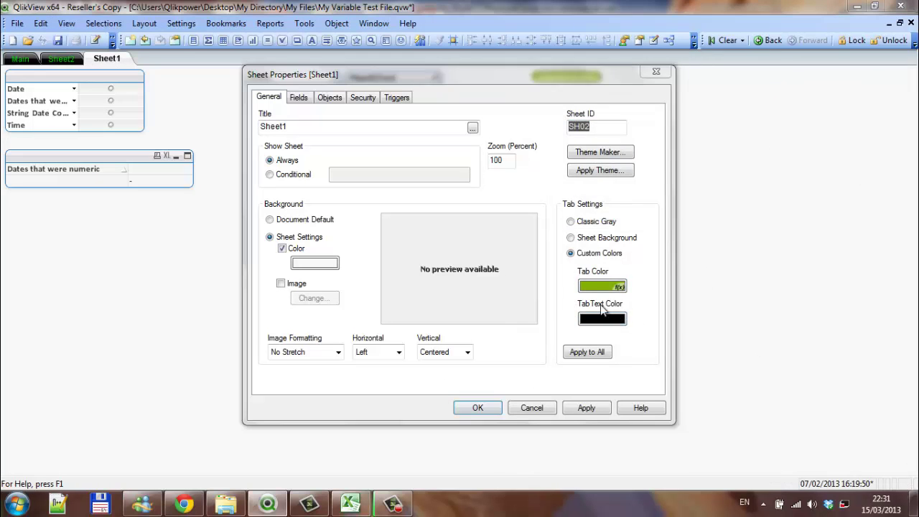
pyautogui.click(659, 133)
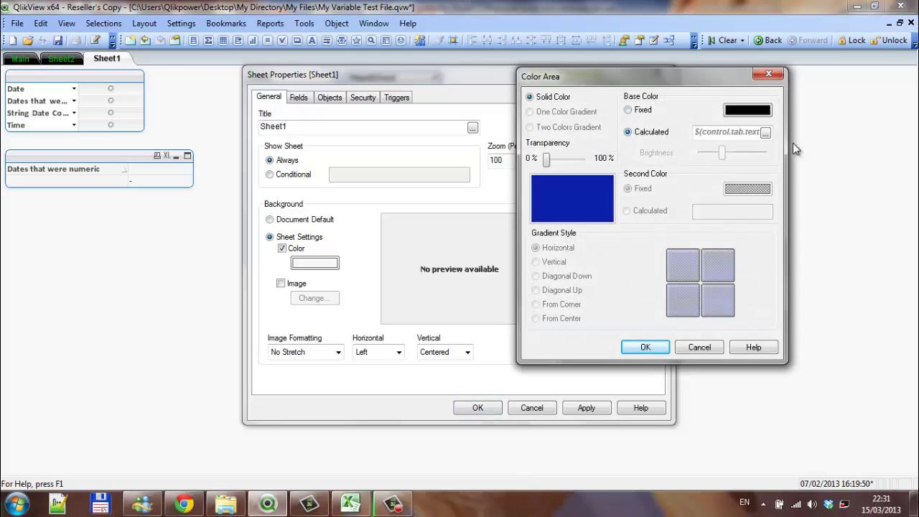
pyautogui.click(765, 134)
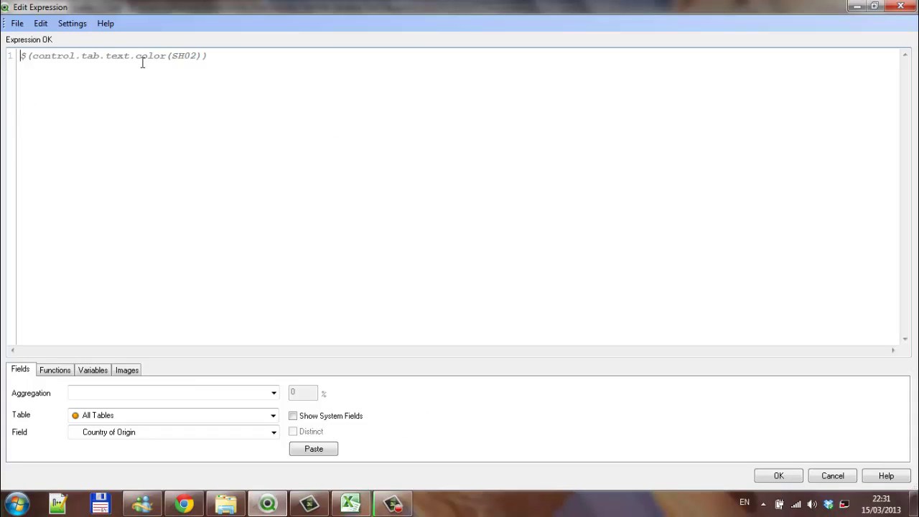
pyautogui.click(777, 475)
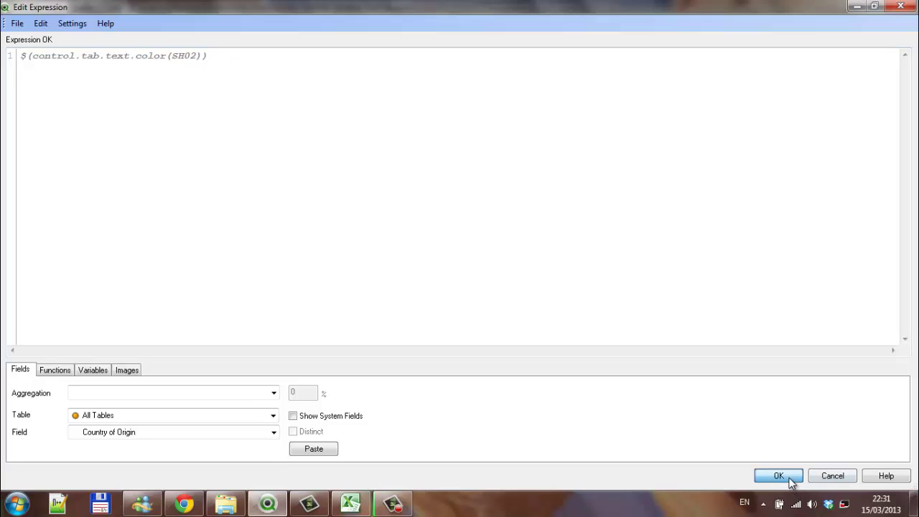
pyautogui.click(644, 348)
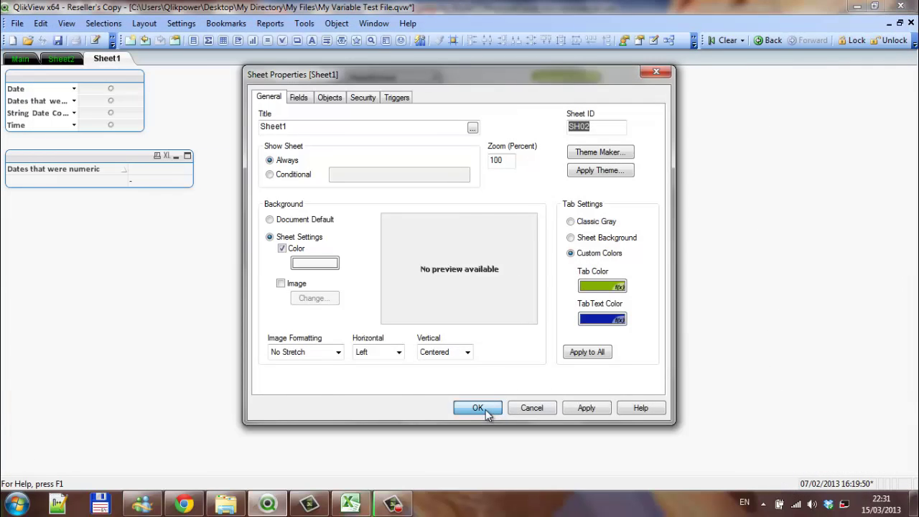
pyautogui.click(478, 407)
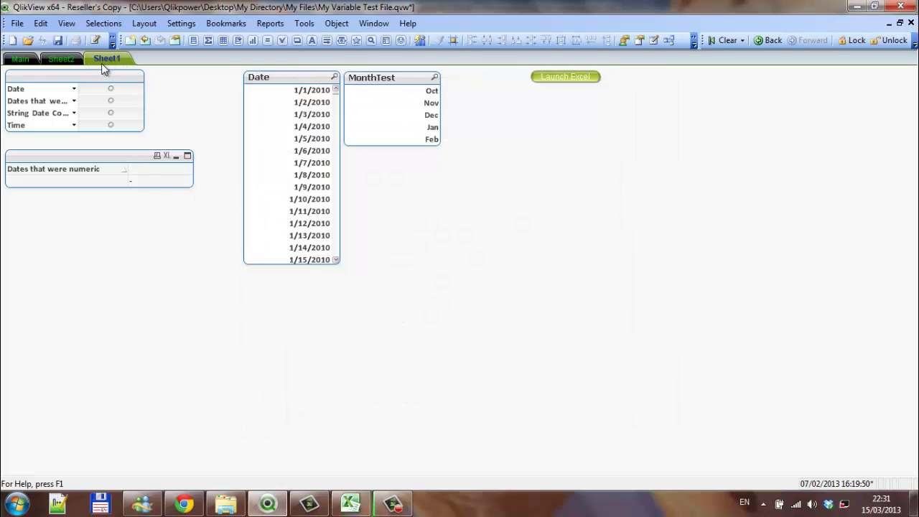
# - Cycle among the Main, Sheet2 and Sheet1 tabs to check their colours, ending on Sheet2
pyautogui.click(66, 61)
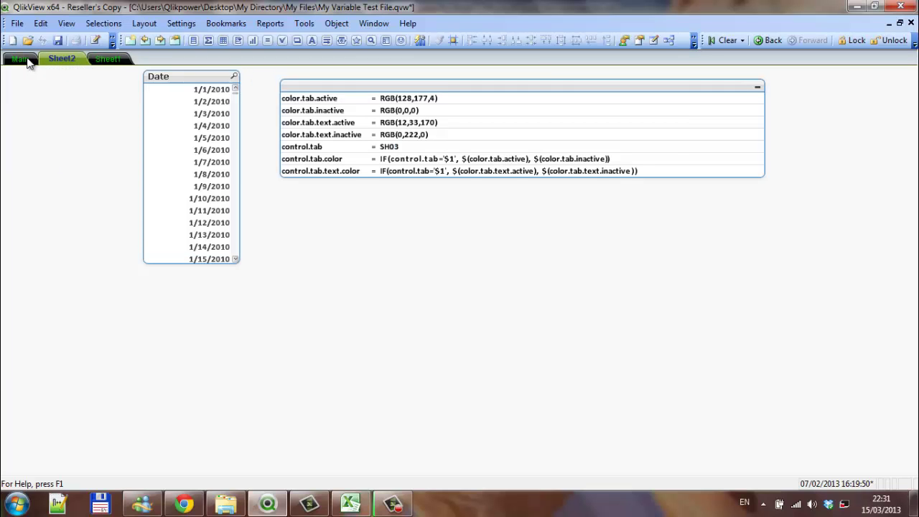
pyautogui.click(32, 60)
pyautogui.click(65, 60)
pyautogui.click(108, 62)
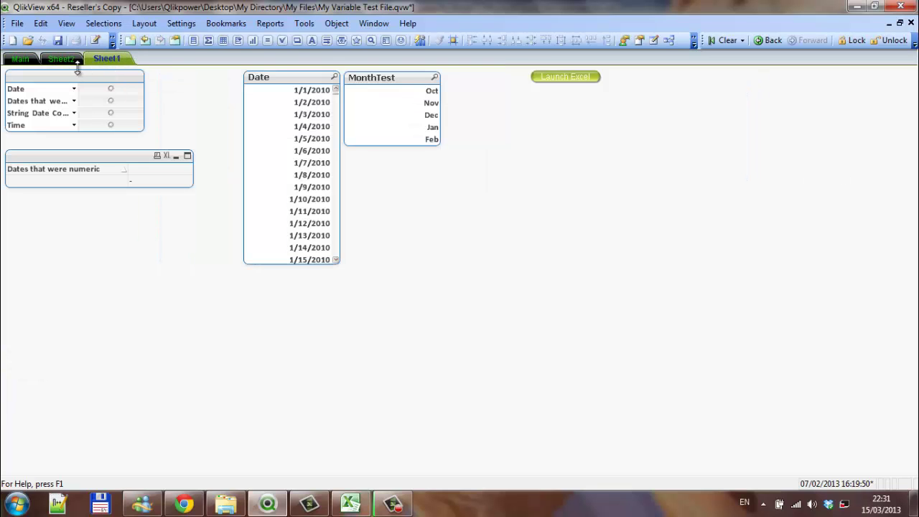
pyautogui.click(66, 63)
pyautogui.click(22, 62)
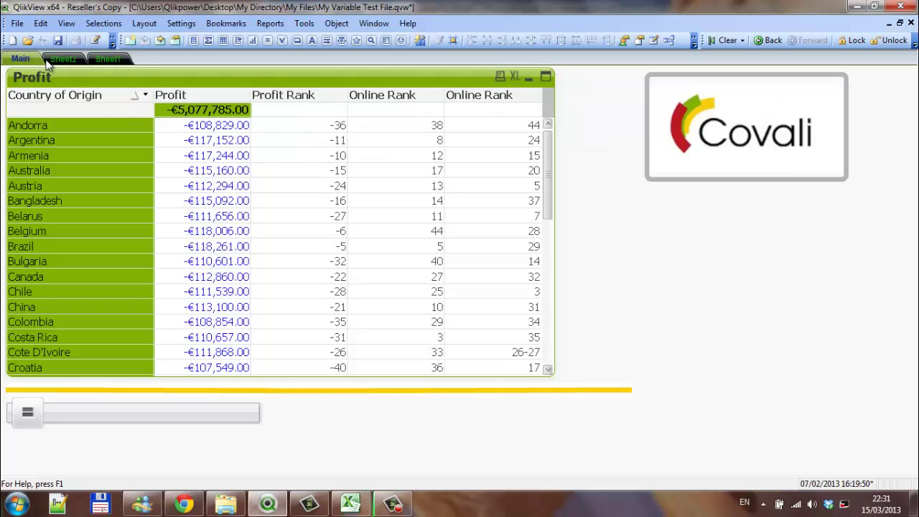
pyautogui.click(73, 63)
pyautogui.click(95, 61)
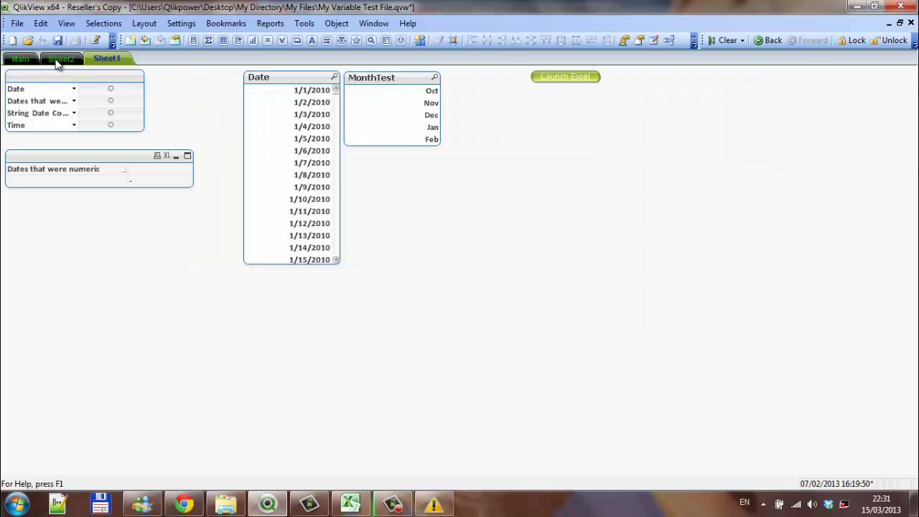
pyautogui.click(68, 62)
pyautogui.click(24, 62)
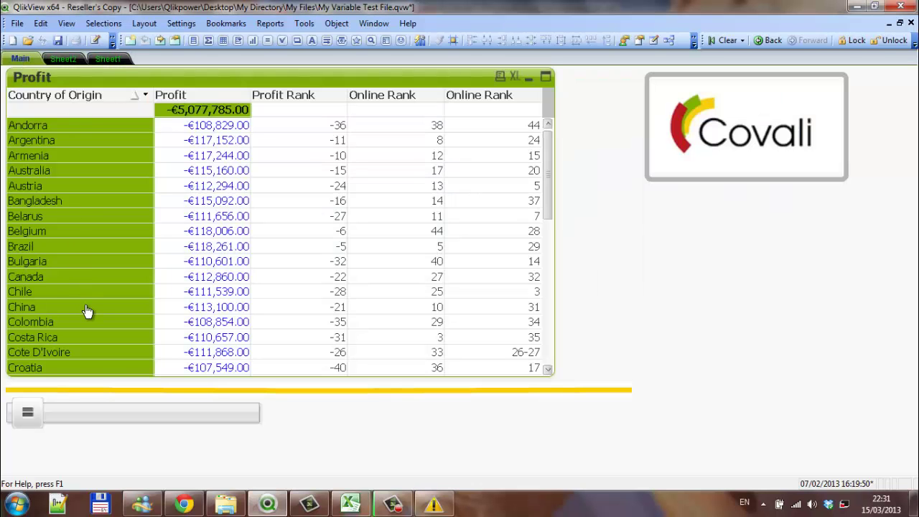
pyautogui.click(58, 60)
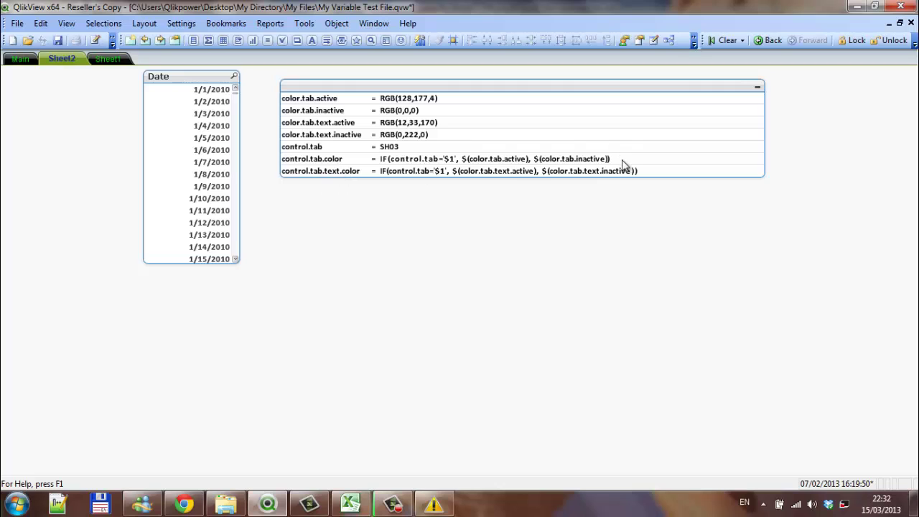
# - Return to the Main sheet, whose tab alone turns green above the Profit table
pyautogui.click(18, 58)
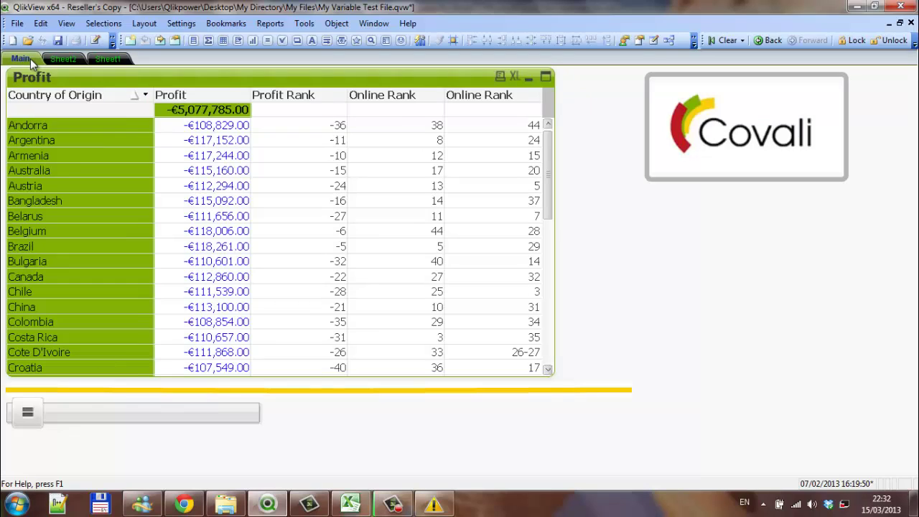